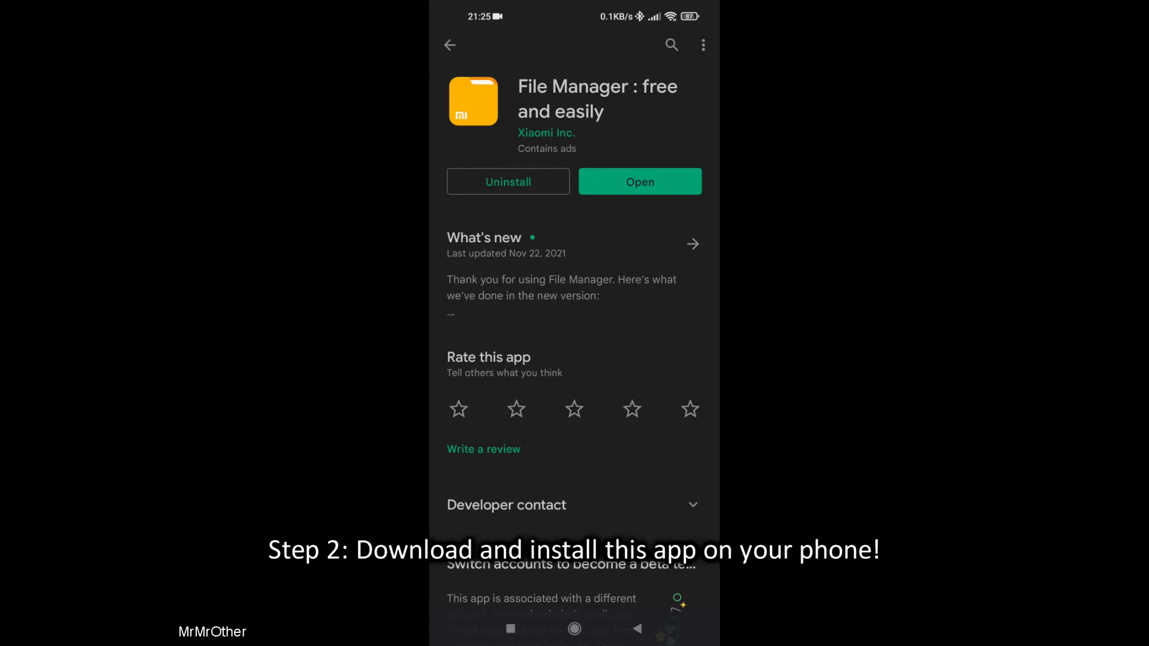
Confirm File Manager's FTP settings (port 2121, anonymous sign-in), then start the FTP server.
left_click(640, 181)
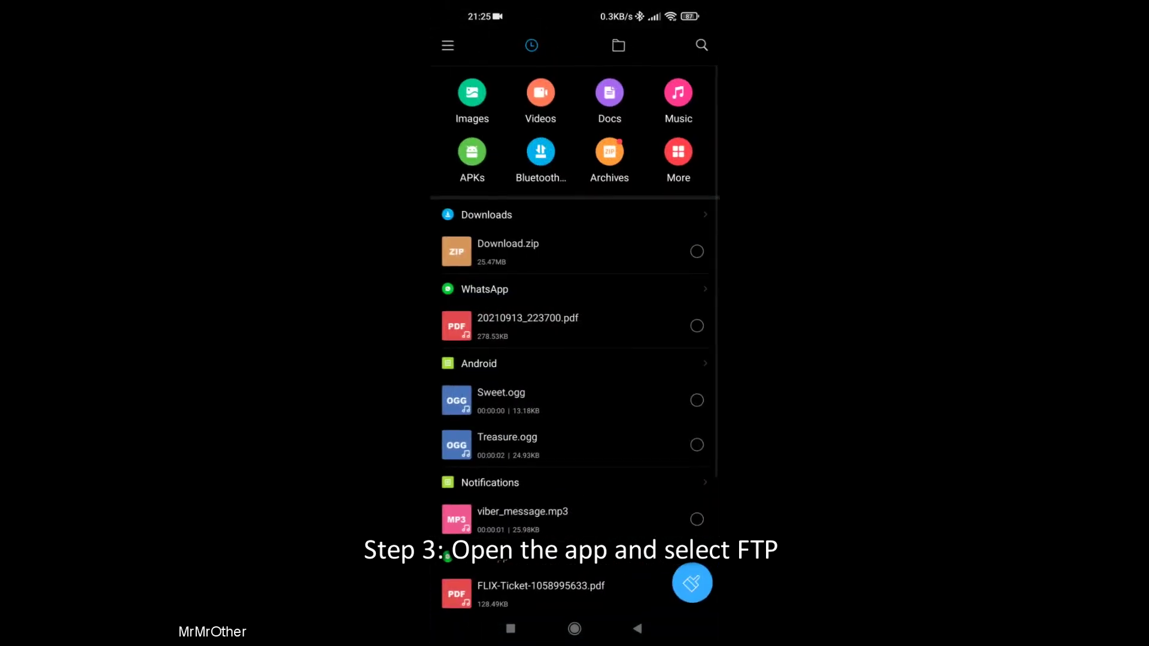
left_click(446, 44)
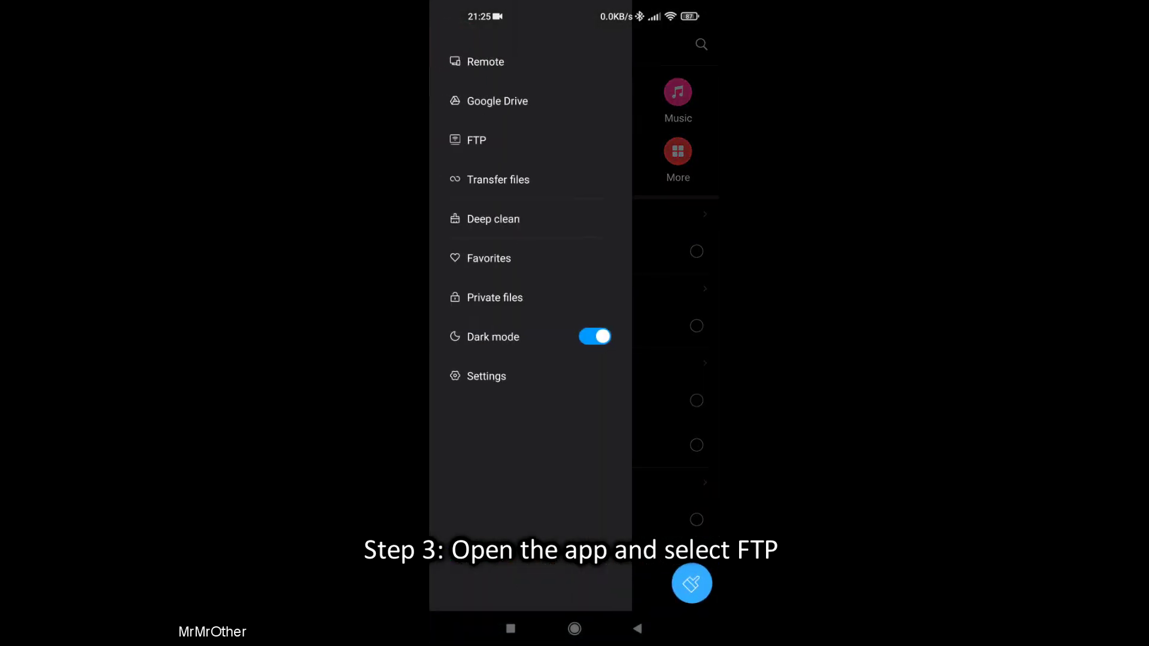
left_click(592, 139)
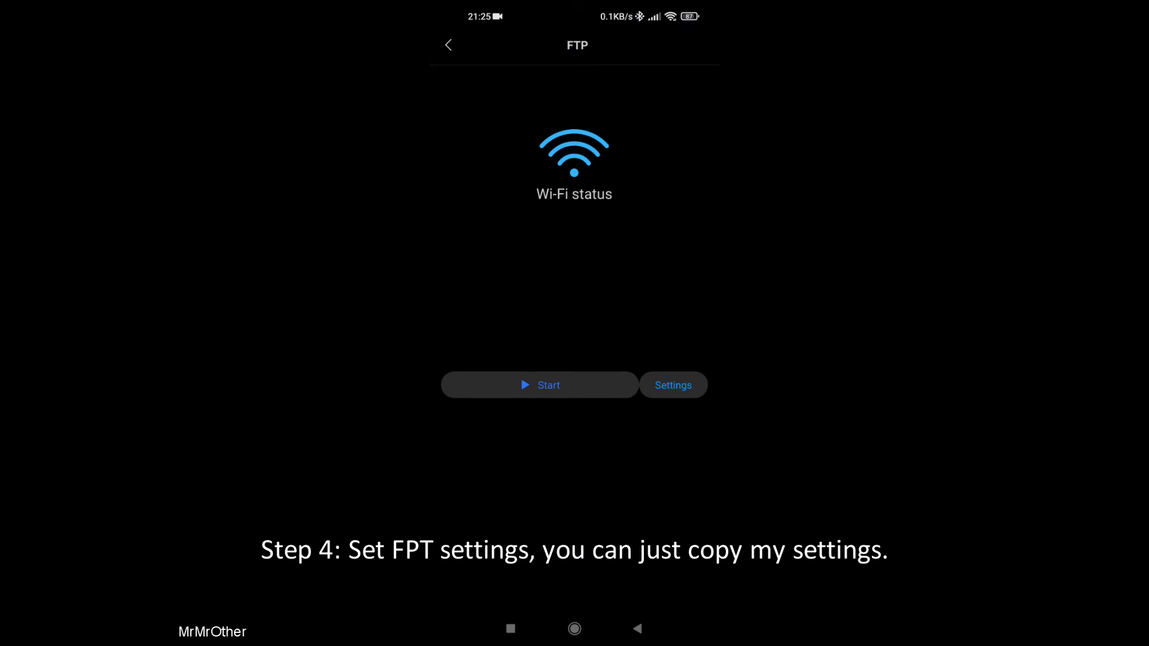
left_click(673, 385)
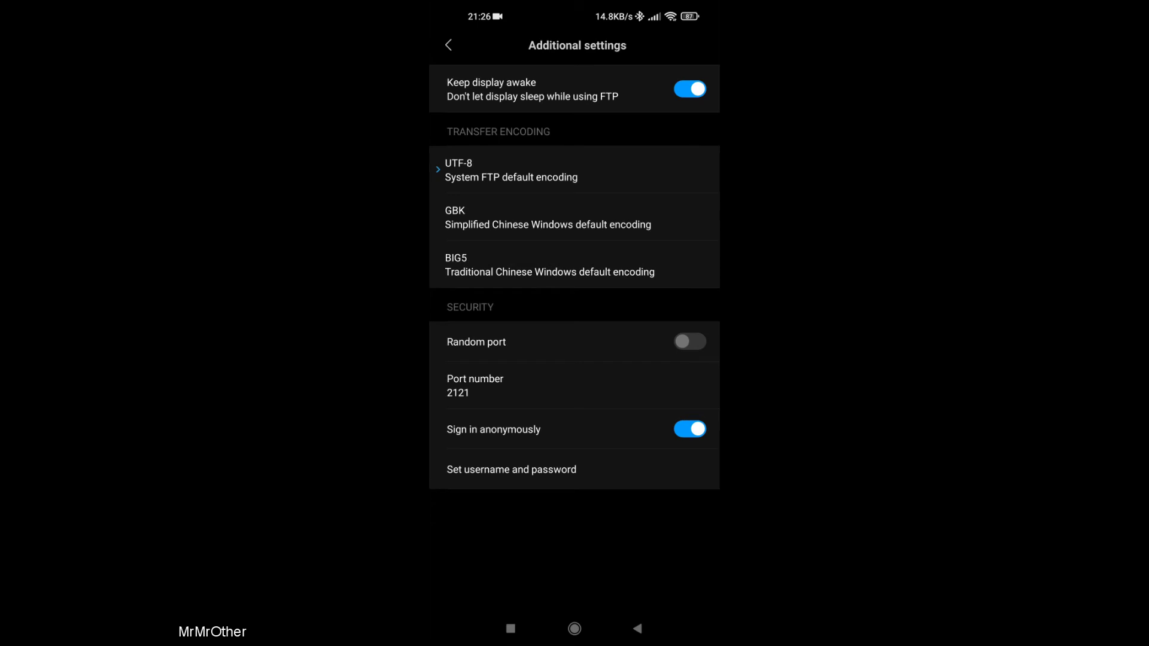
left_click(448, 45)
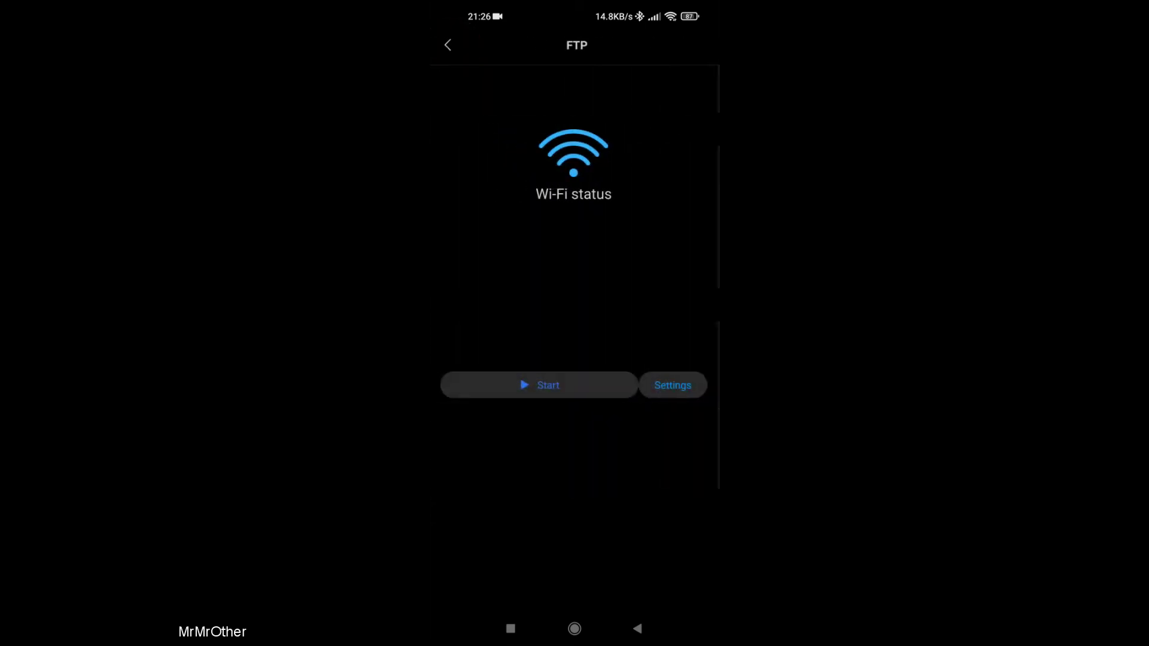
left_click(589, 385)
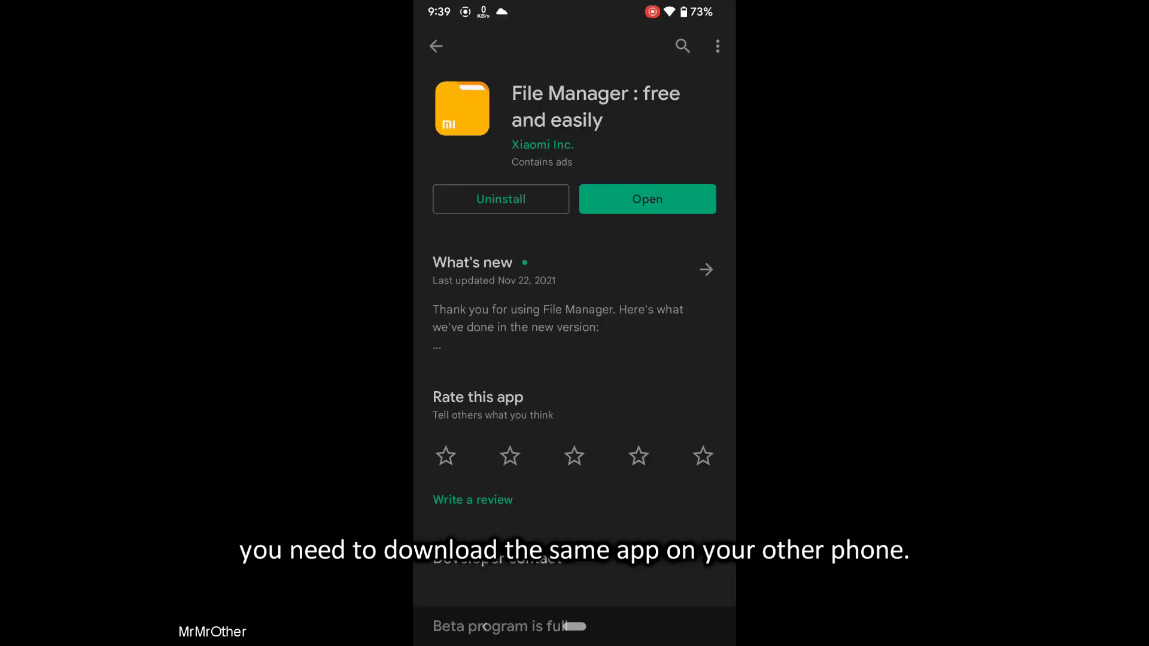
On the second phone, begin adding an FTP remote device from File Manager's Remote menu.
left_click(681, 200)
left_click_drag(423, 287, 503, 287)
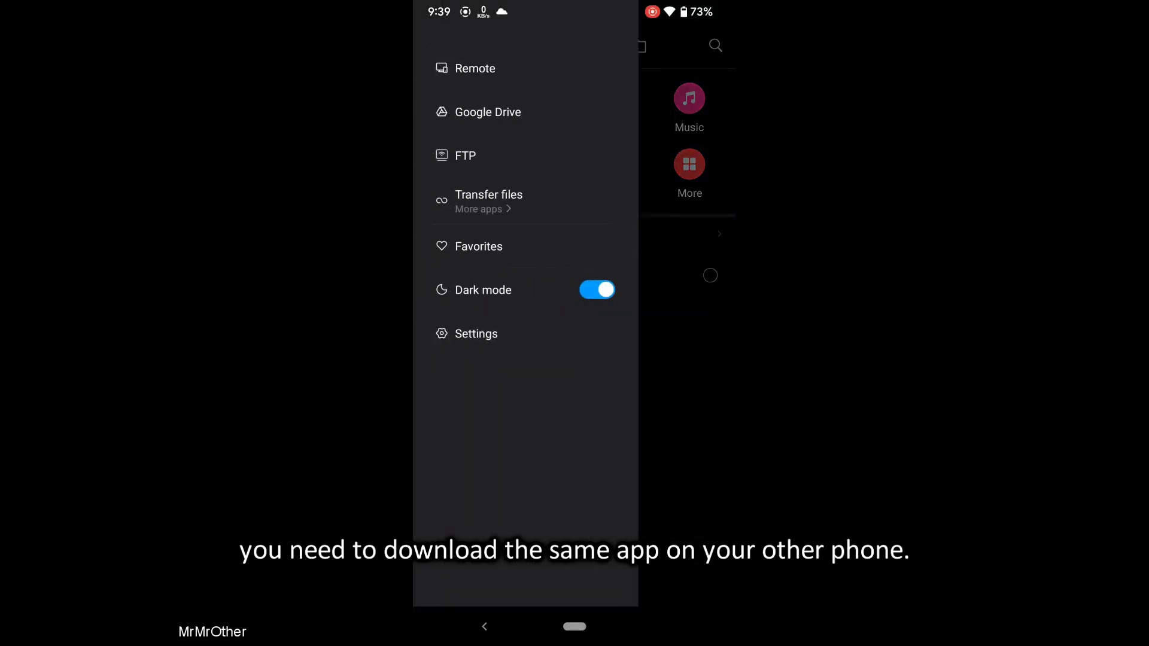
left_click(564, 71)
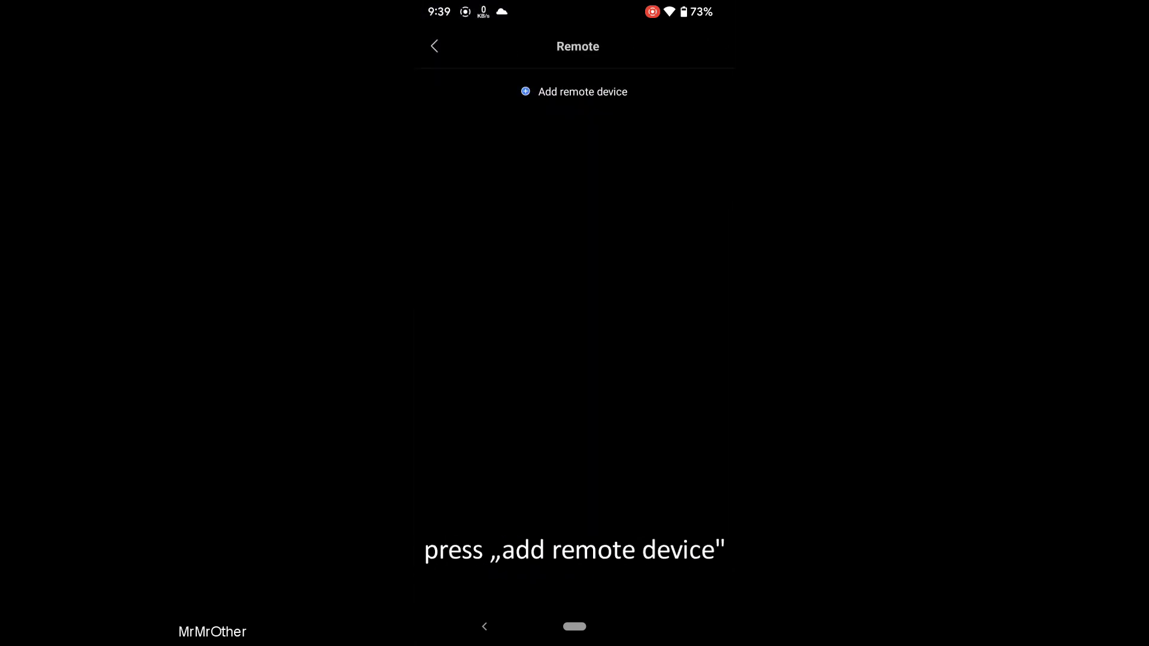
left_click(575, 92)
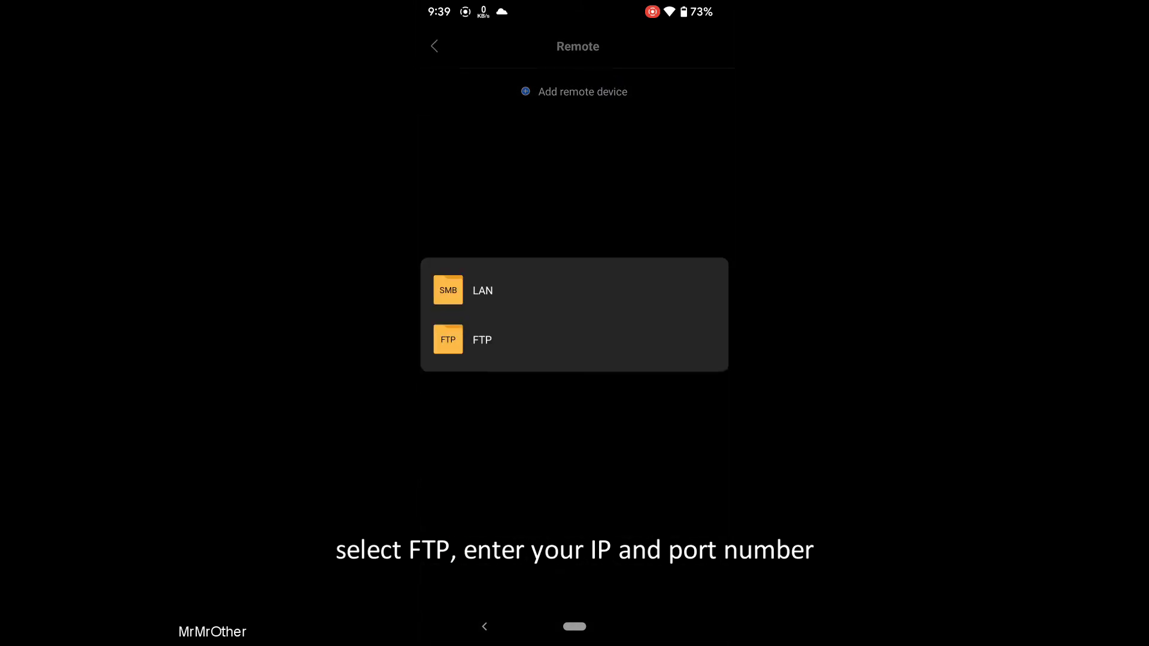
left_click(600, 343)
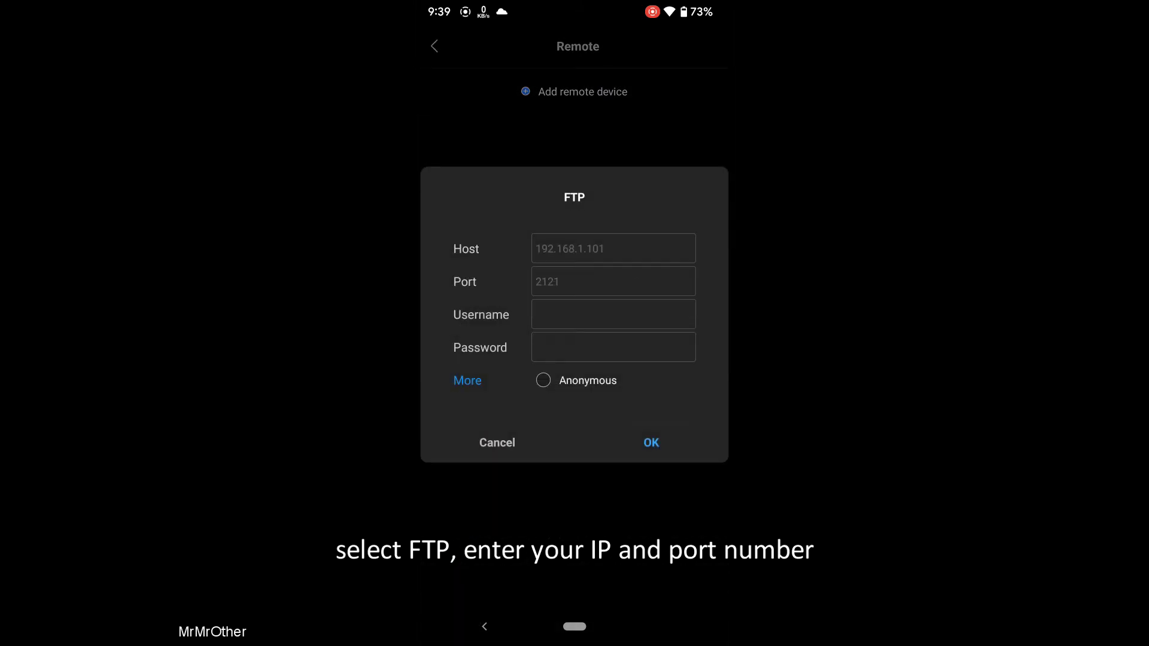
Enter host 192.168.0.102 and port 2121, tick Anonymous, and save the remote.
left_click(652, 257)
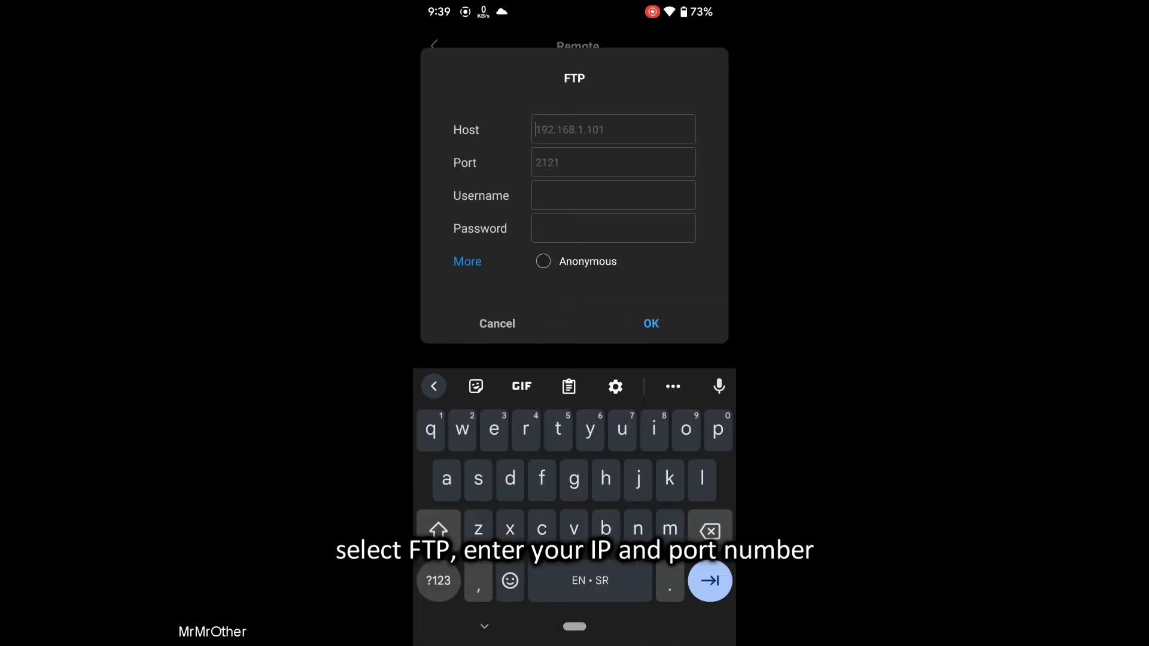
left_click(438, 580)
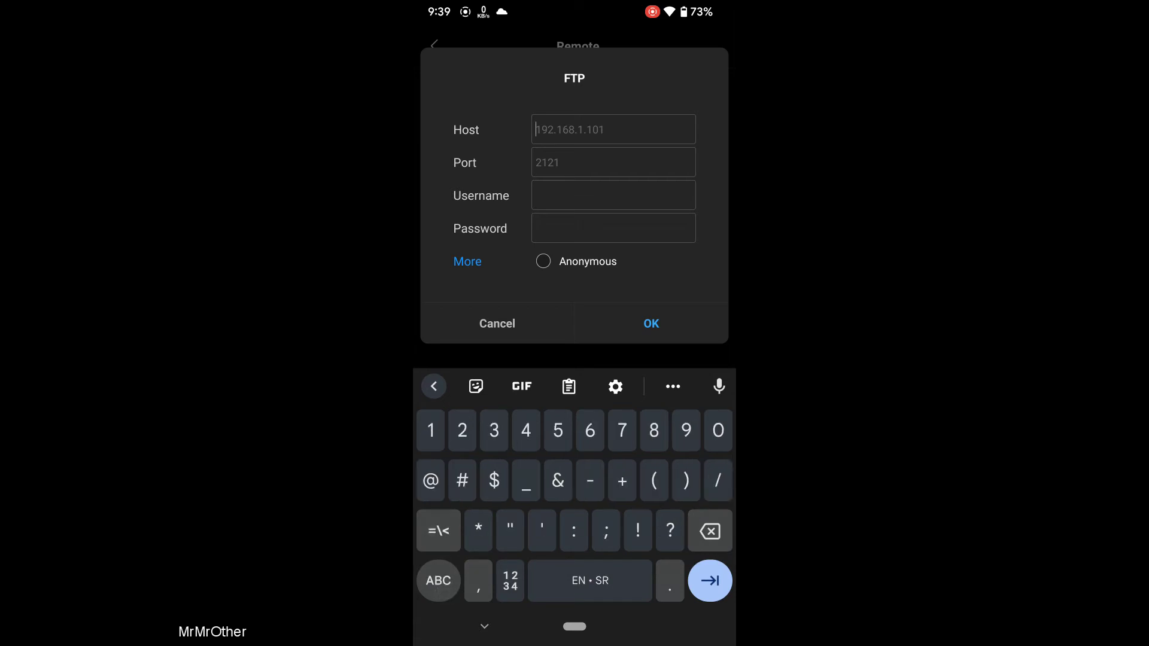
type("192.168.")
type("0.102")
left_click(710, 581)
type("2121")
left_click(543, 279)
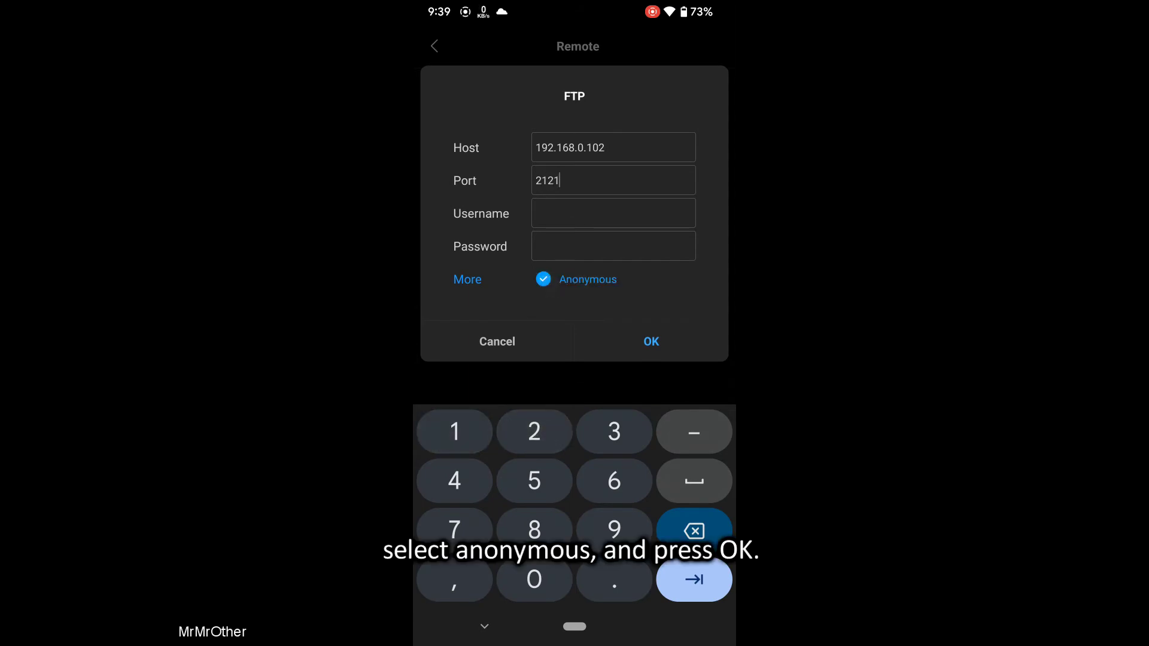
left_click(651, 341)
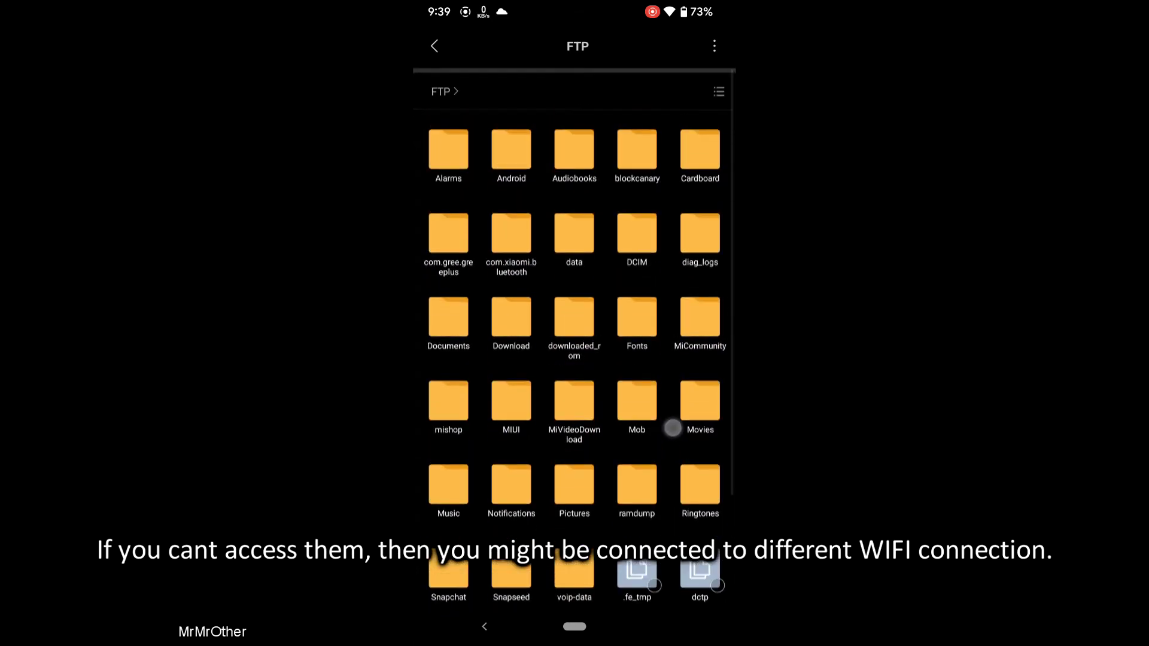
Open the remote phone's Download folder and select File.iso.
left_click(510, 317)
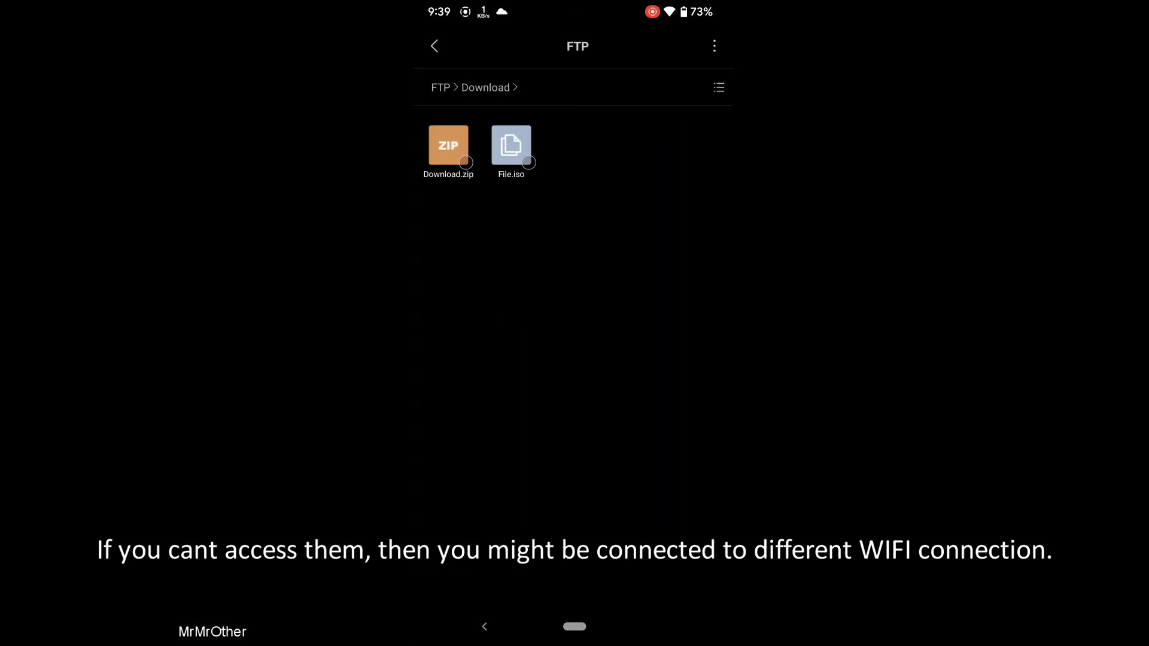
left_click(530, 164)
Copy File.iso into Internal shared storage > Download, then cancel the running transfer.
left_click(628, 577)
left_click(611, 408)
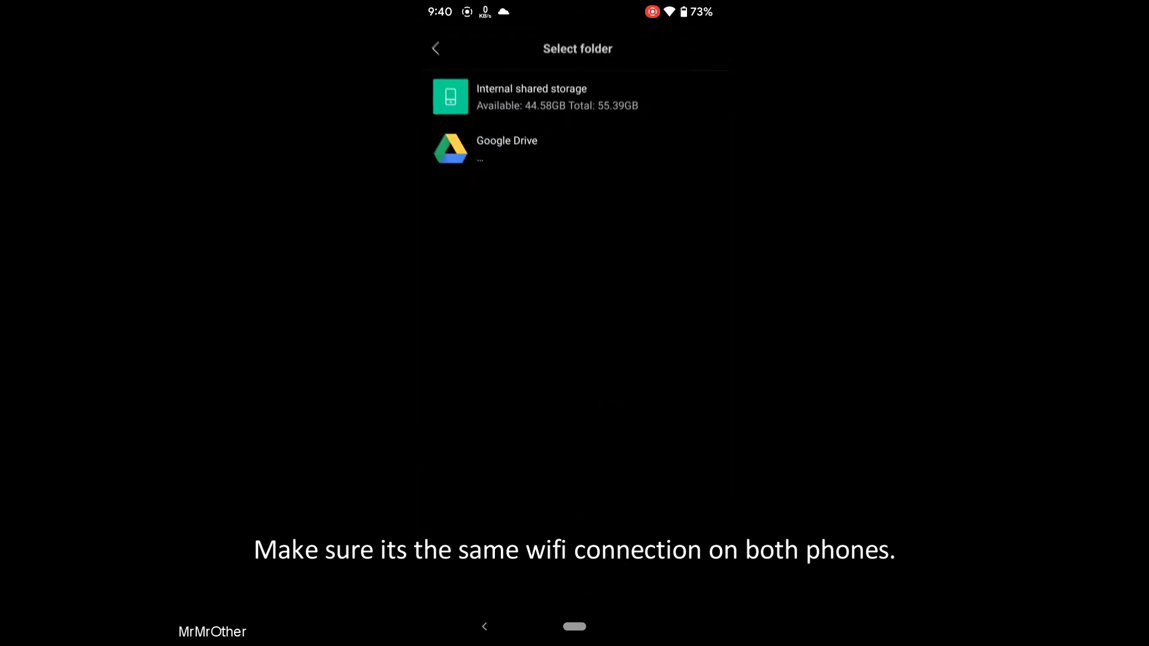
left_click(503, 94)
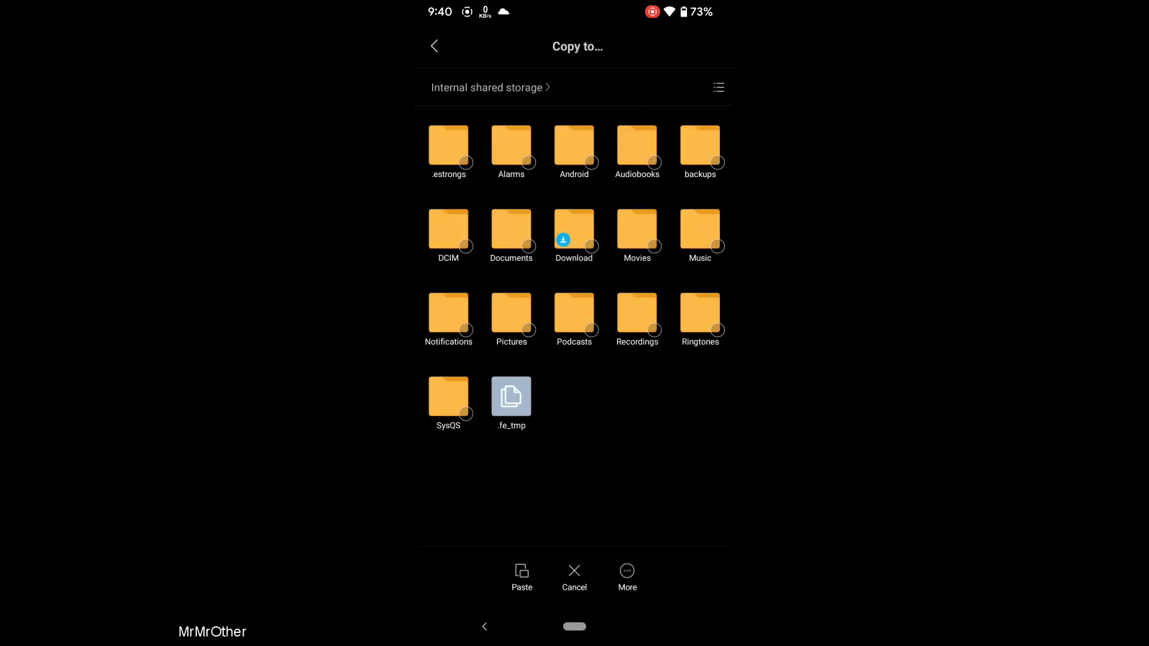
left_click(574, 236)
left_click(521, 577)
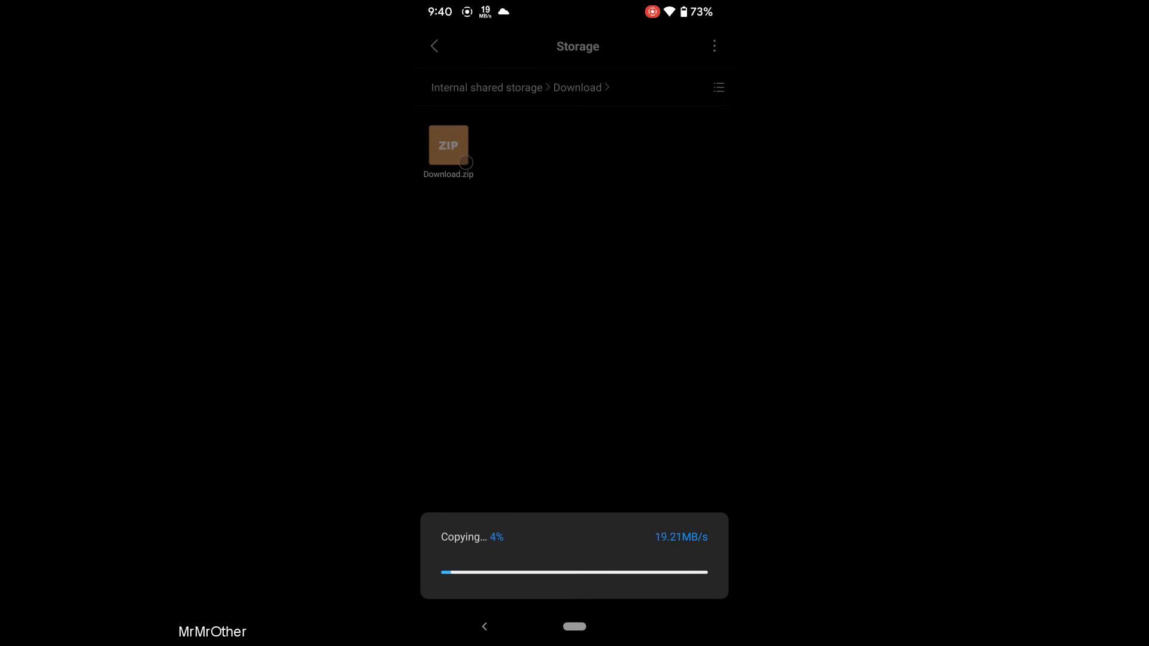
left_click(484, 627)
left_click(651, 579)
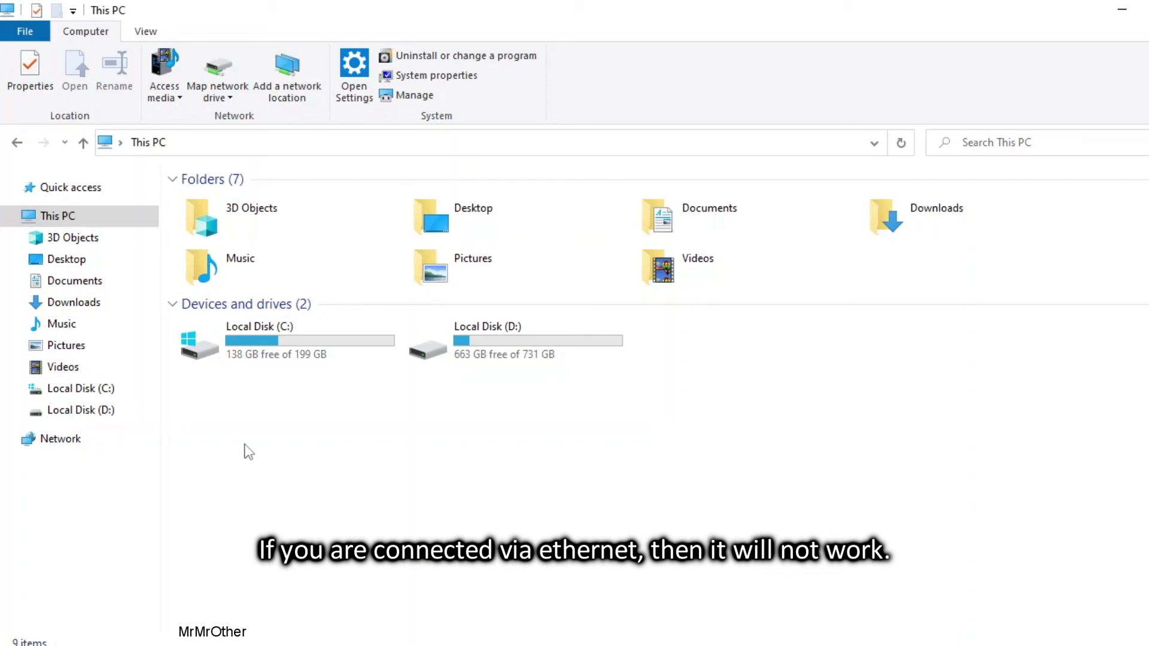
Start the Add Network Location wizard from This PC and choose a custom location.
right_click(249, 452)
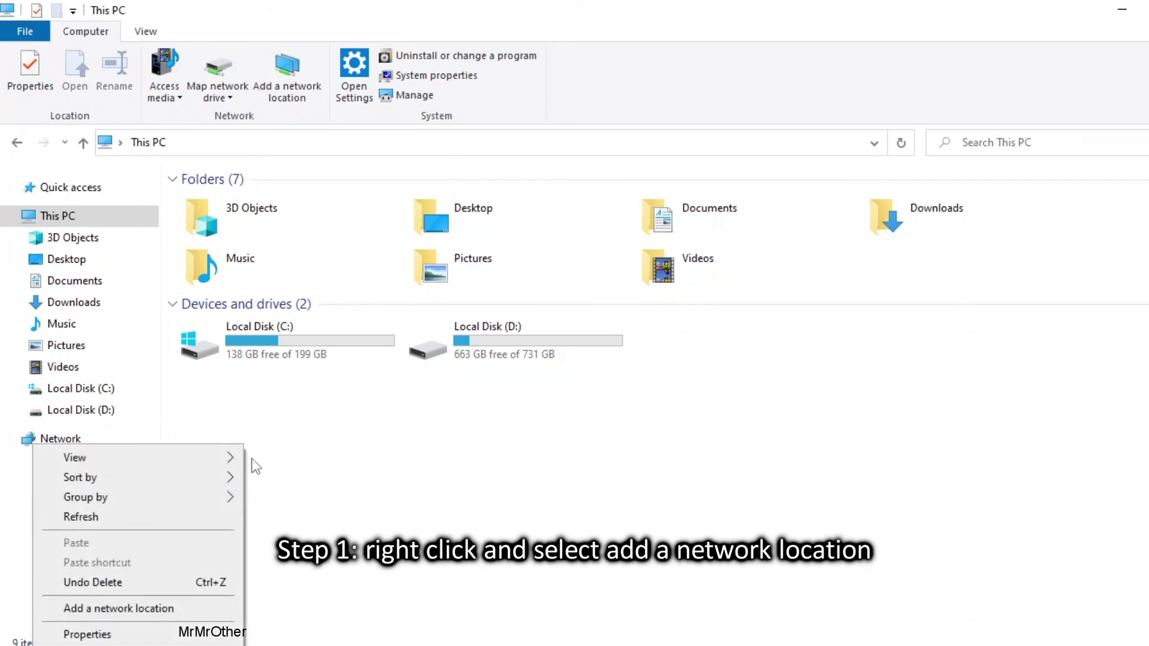
left_click(205, 614)
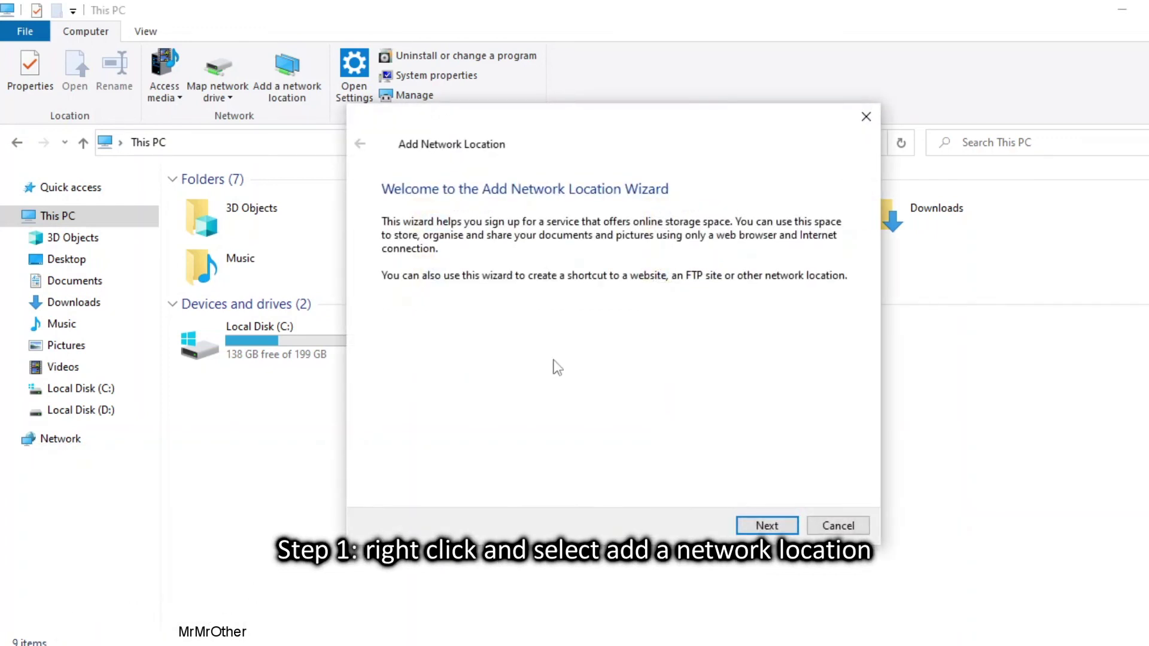
key("Return")
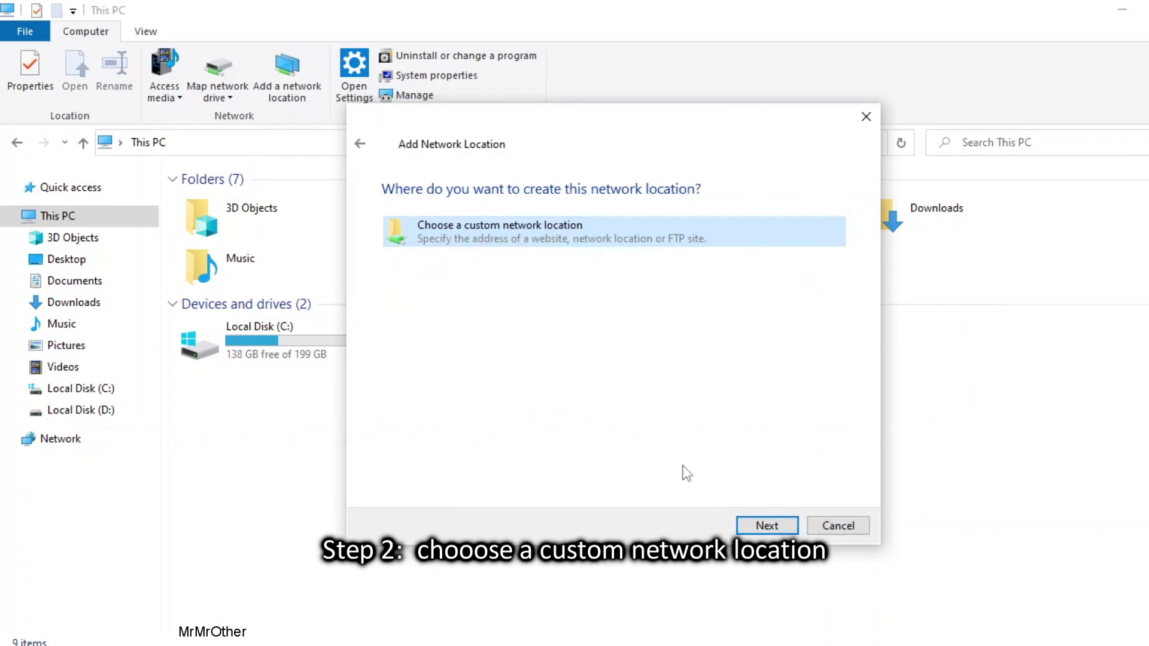
left_click(766, 526)
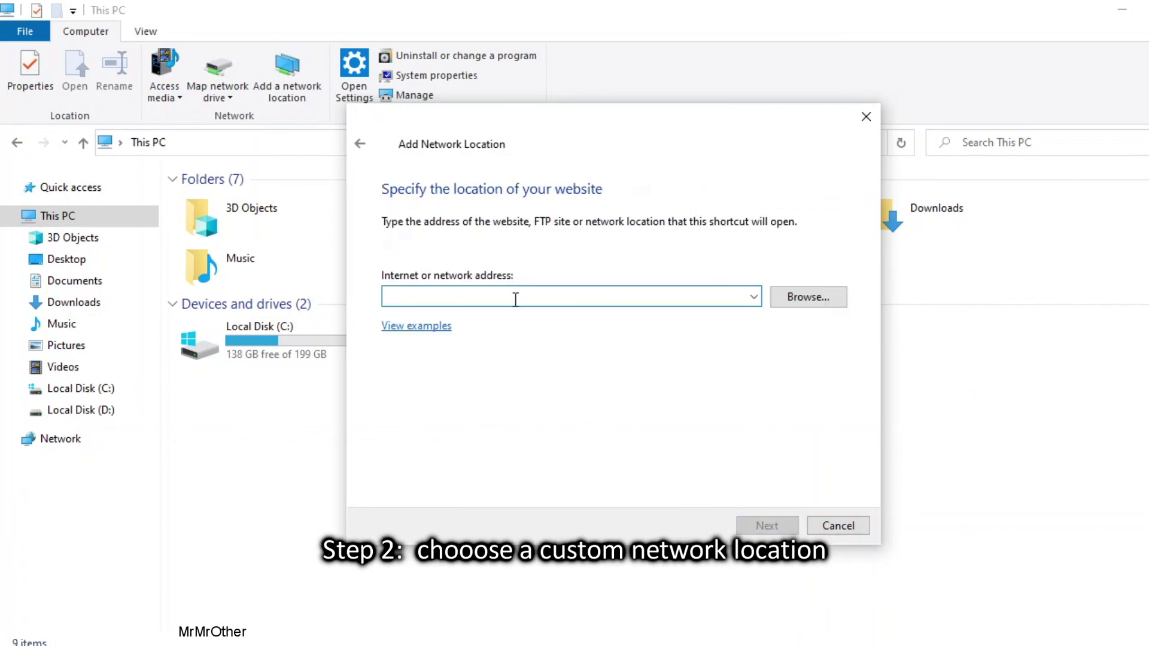
type("ftp")
Enter ftp://192.168.0.102:2121, keep anonymous logon, name it FTP, and skip auto-open.
key("Down")
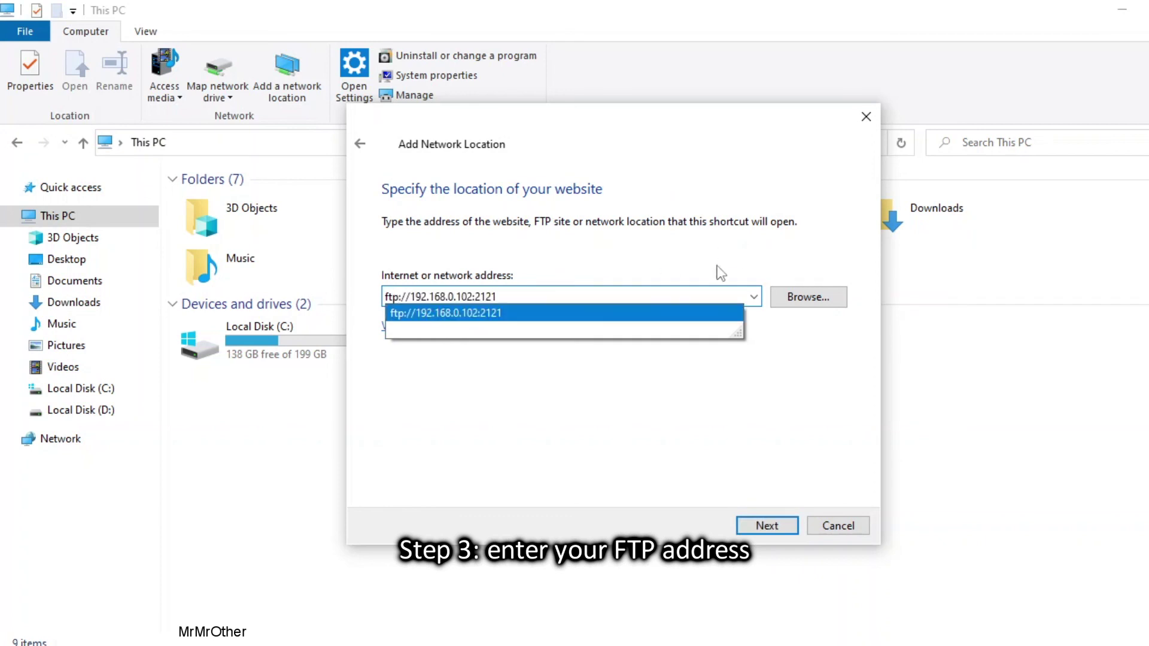
left_click(665, 297)
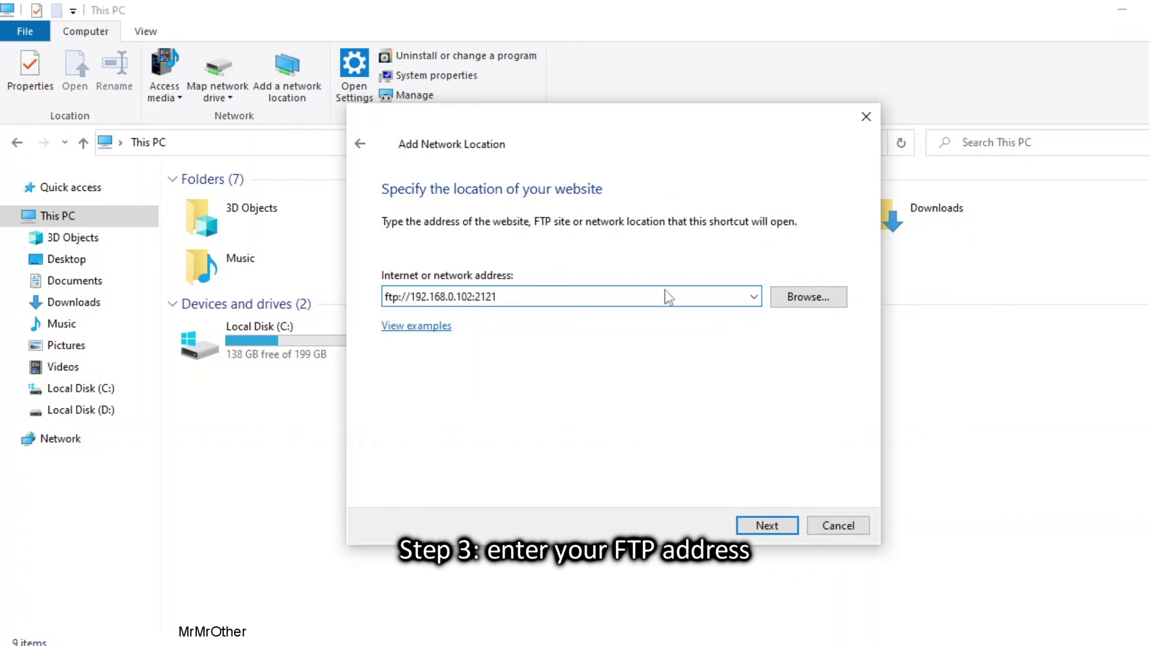
left_click(769, 526)
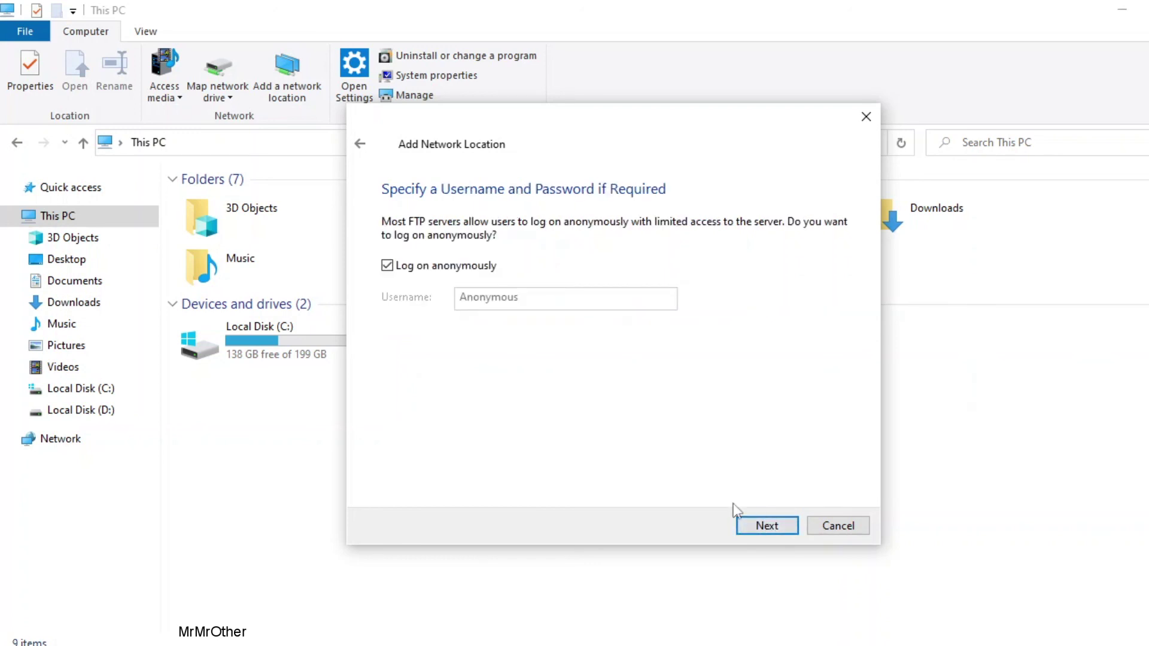
left_click(758, 527)
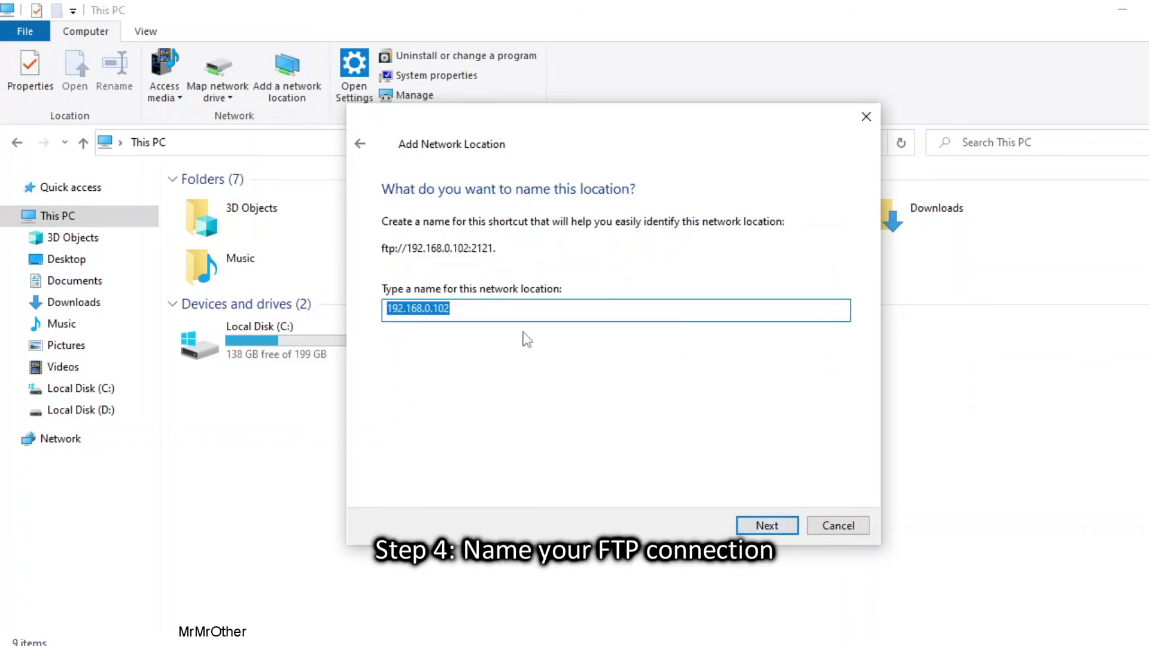
type("FTP")
key("Return")
left_click(489, 302)
Finish the wizard and open FTP to list the phone's Alarms, Android, DCIM and Download folders.
left_click(762, 521)
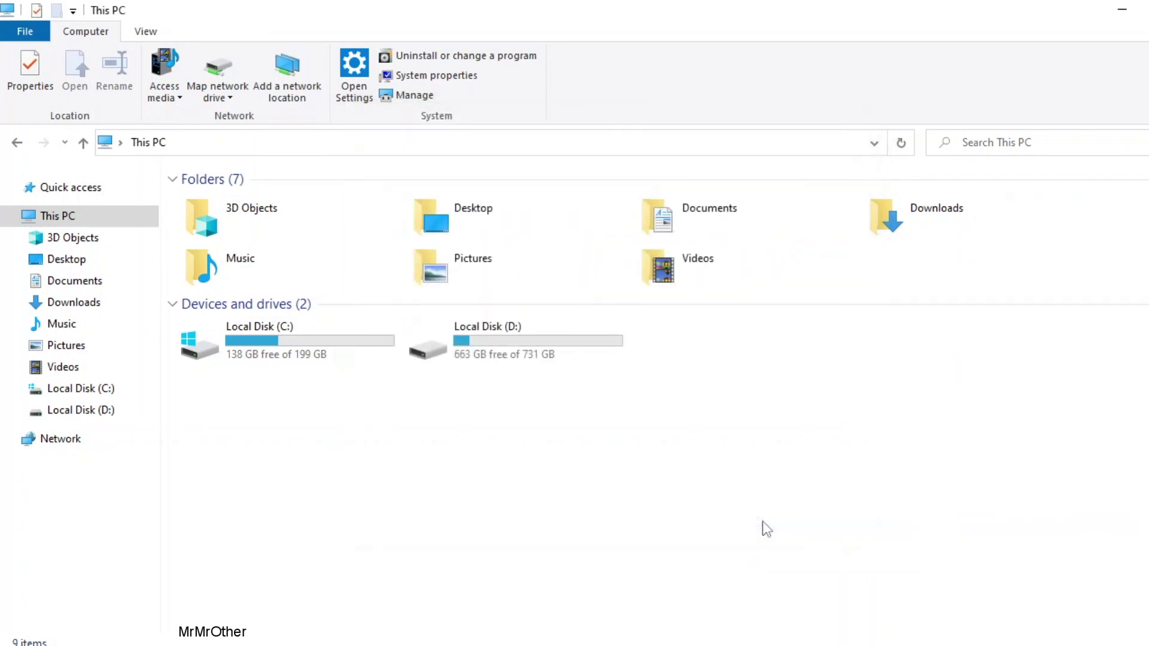
double_click(301, 406)
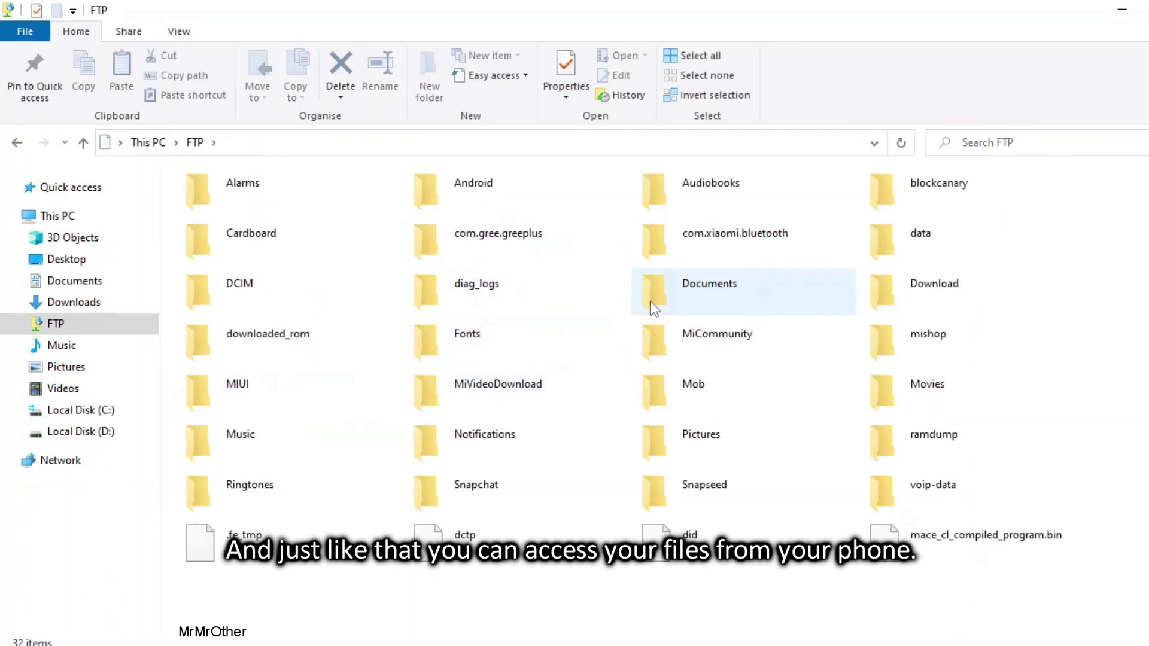